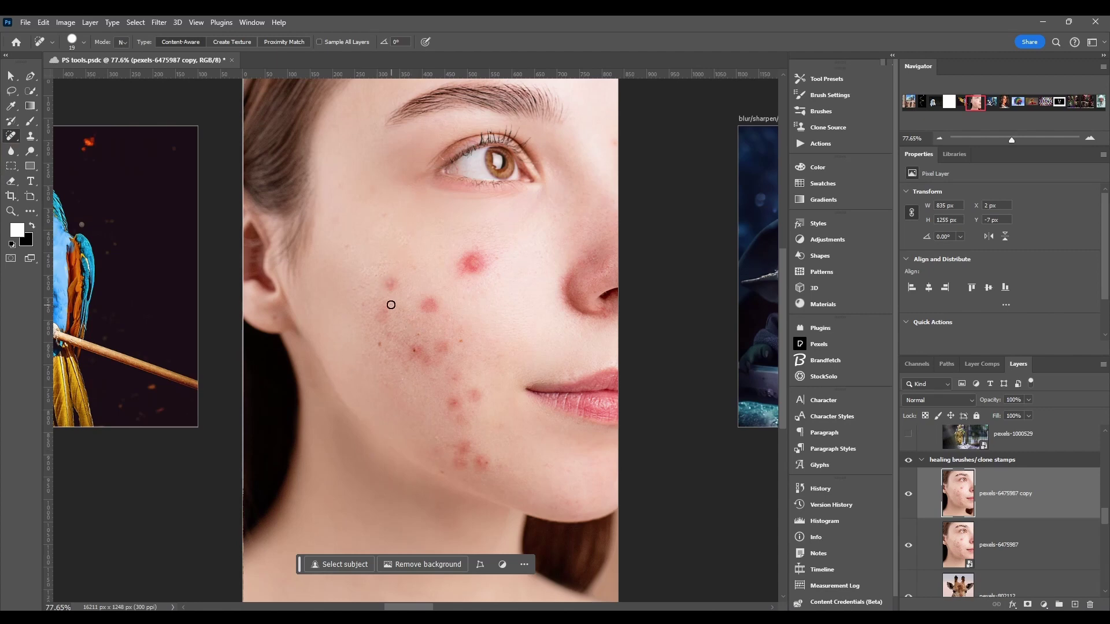
Step: Set the Spot Healing Brush to about 58 px and heal the pimples on the upper and middle cheek
left_click_drag(389, 291, 405, 289)
left_click(390, 285)
left_click(471, 260)
left_click(430, 305)
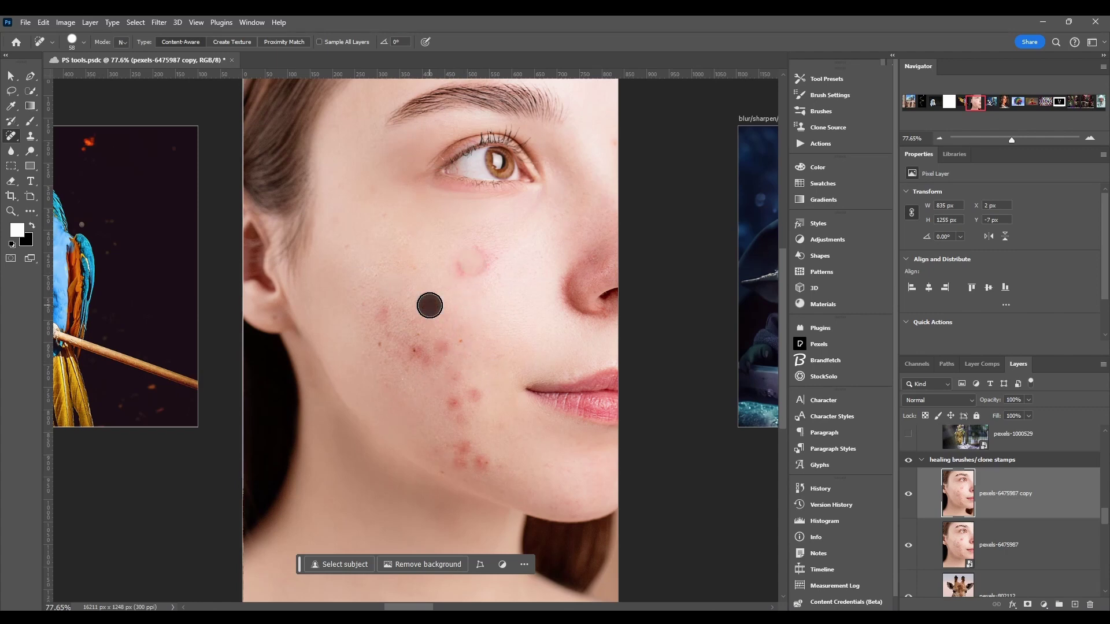
left_click(446, 343)
Step: Heal the remaining pimples along the lower cheek and the faint red mark left behind
left_click(416, 351)
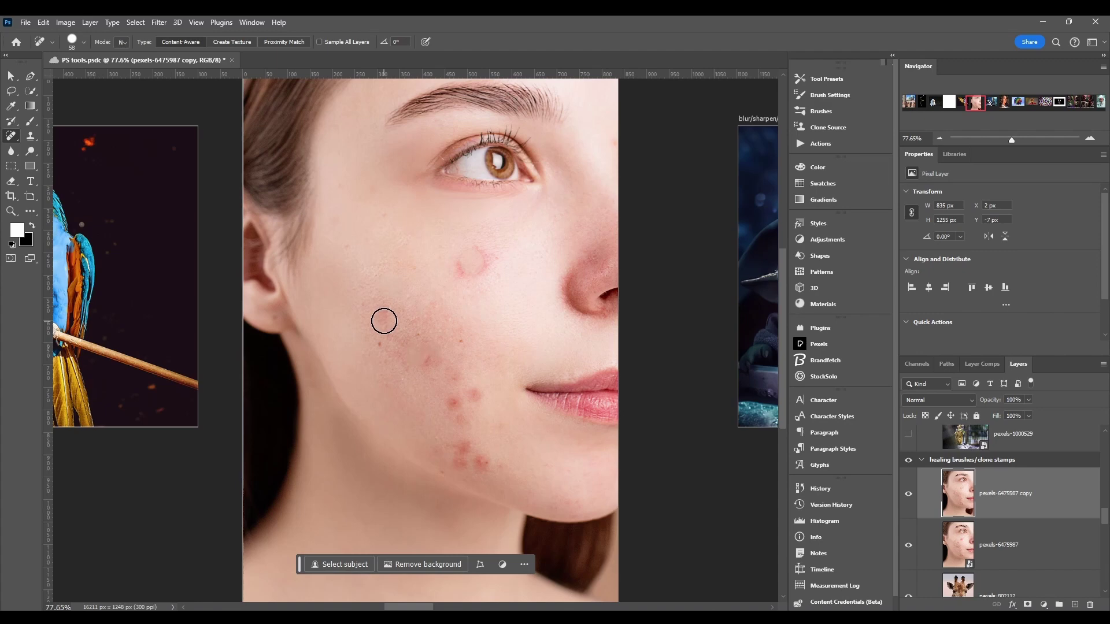
left_click(384, 317)
mouse_move(416, 355)
left_mouse_down()
mouse_move(472, 395)
mouse_move(452, 400)
mouse_move(466, 436)
mouse_move(457, 459)
mouse_move(485, 464)
mouse_move(454, 439)
mouse_move(456, 393)
left_mouse_up()
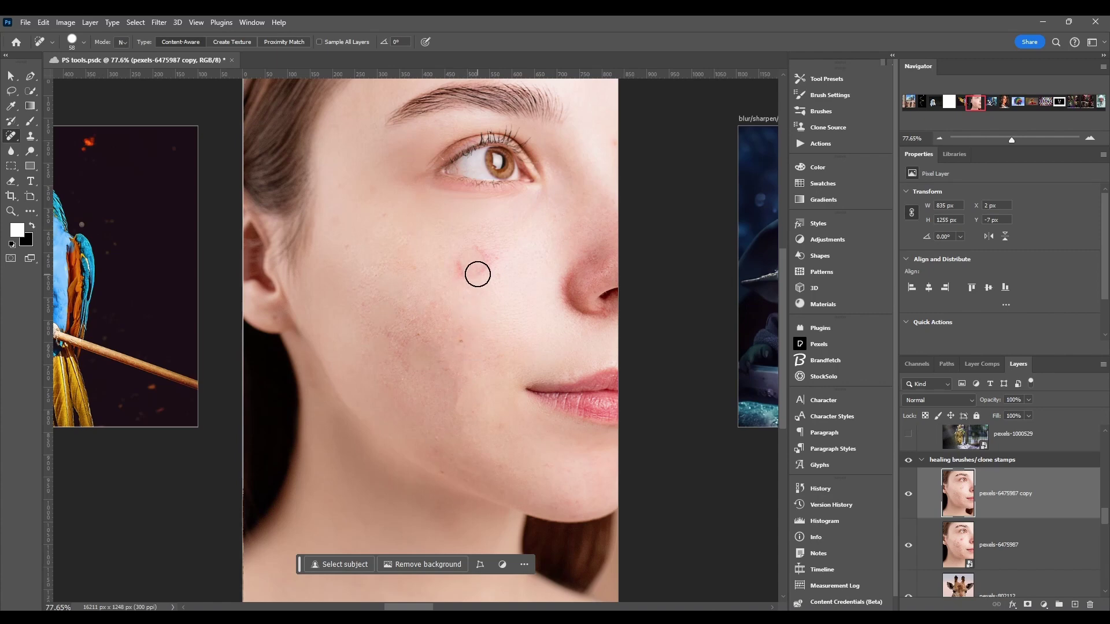
mouse_move(478, 272)
left_mouse_down()
mouse_move(483, 260)
mouse_move(456, 260)
left_mouse_up()
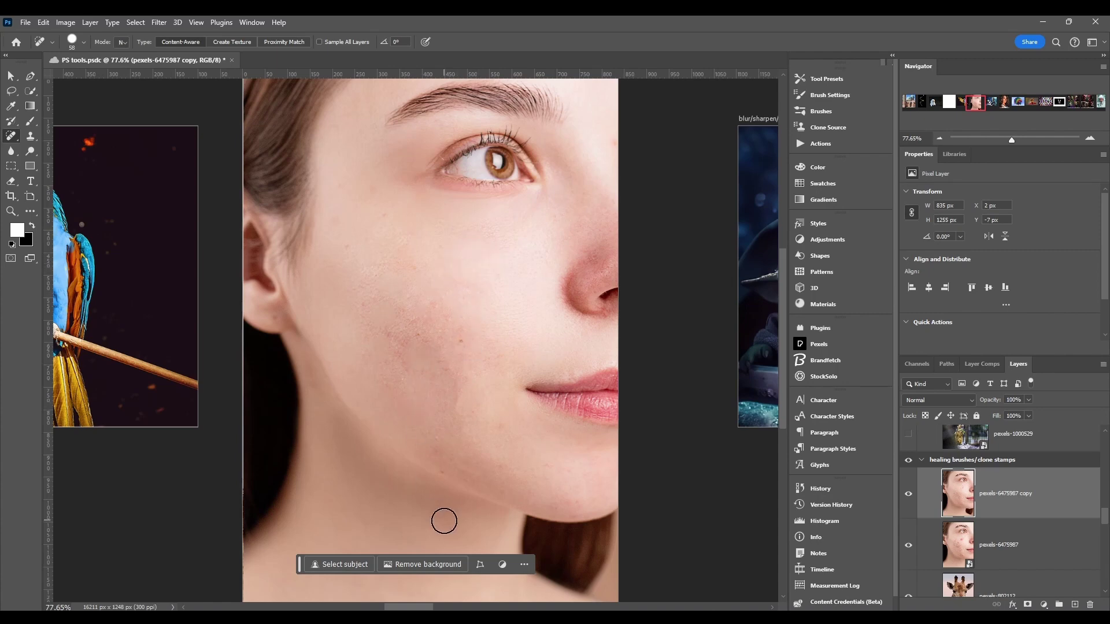
Step: Zoom out and back in, then heal the upper-cheek red spot and the cluster down the cheek
scroll(466, 491, "down", 5)
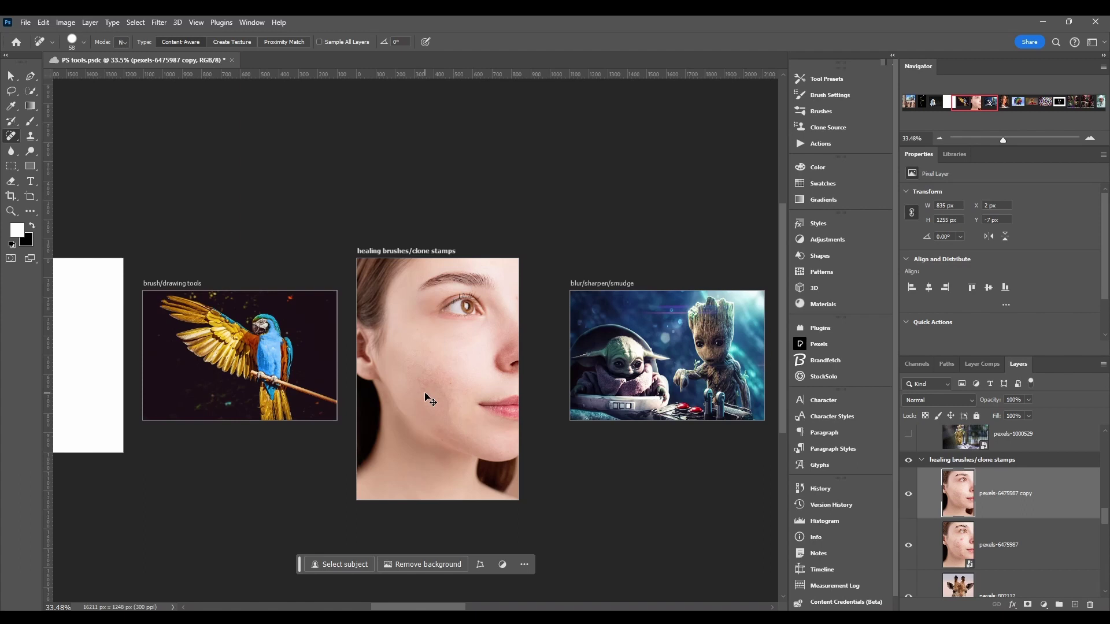
scroll(431, 400, "up", 3)
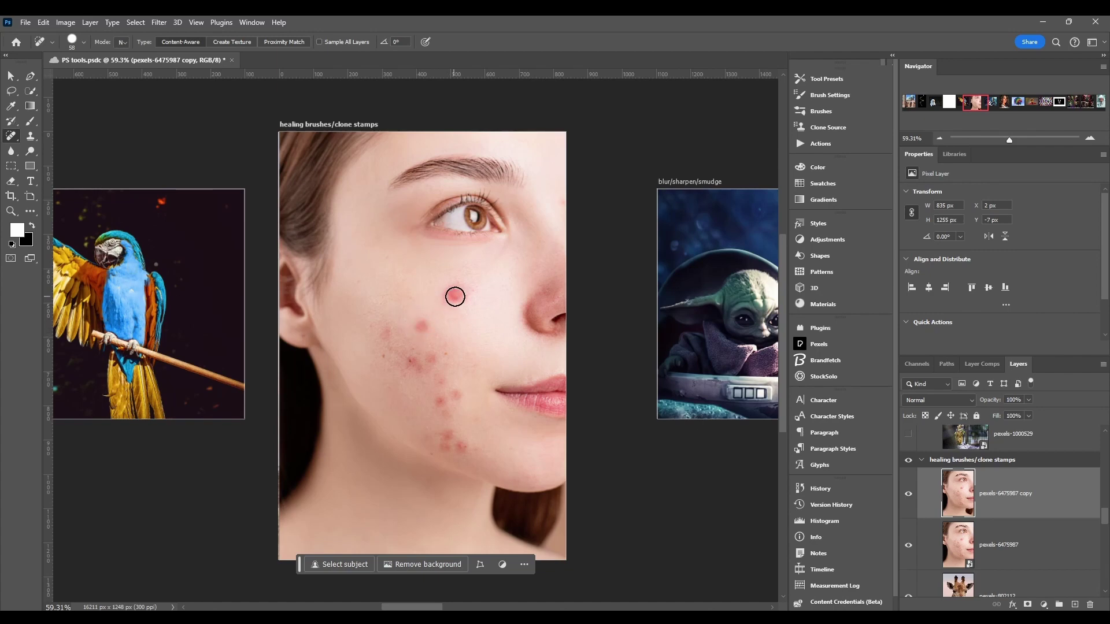
mouse_move(455, 296)
left_mouse_down()
mouse_move(459, 286)
mouse_move(424, 324)
mouse_move(426, 369)
mouse_move(378, 323)
mouse_move(436, 370)
mouse_move(406, 319)
left_mouse_up()
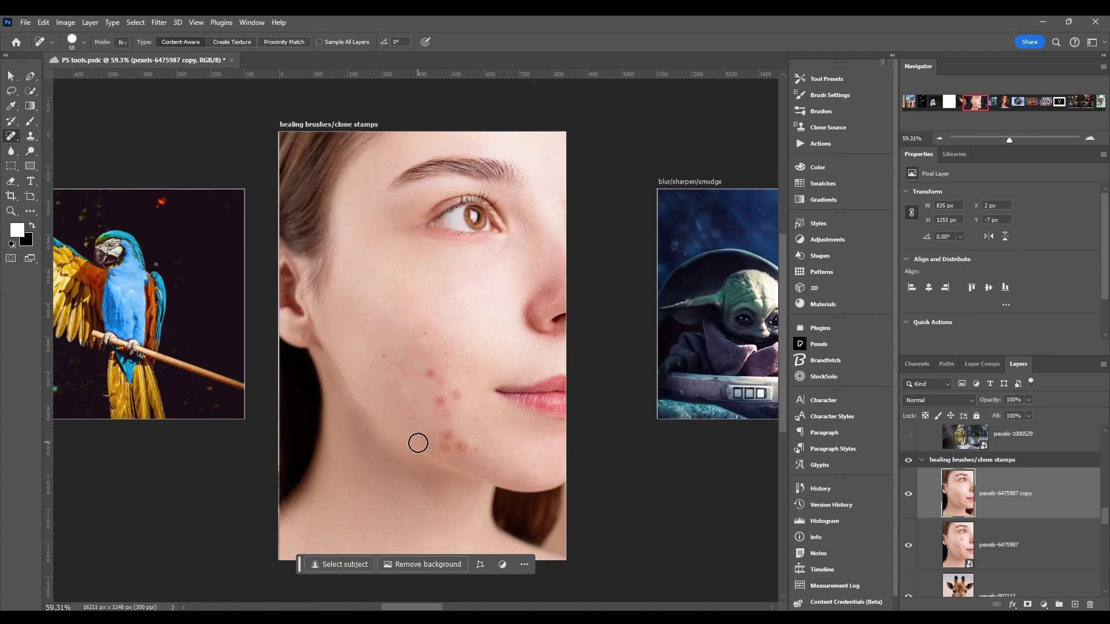
left_click_drag(426, 369, 442, 429)
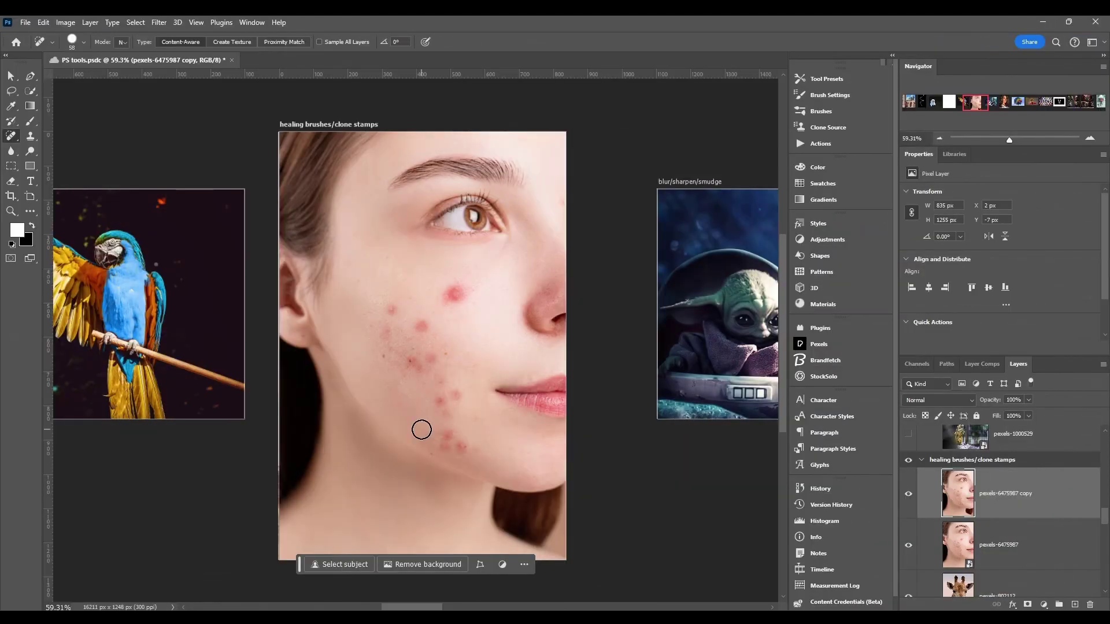
Step: Show and close the Tool Preset and Brush pickers, then display the healing blend Mode list
left_click(51, 44)
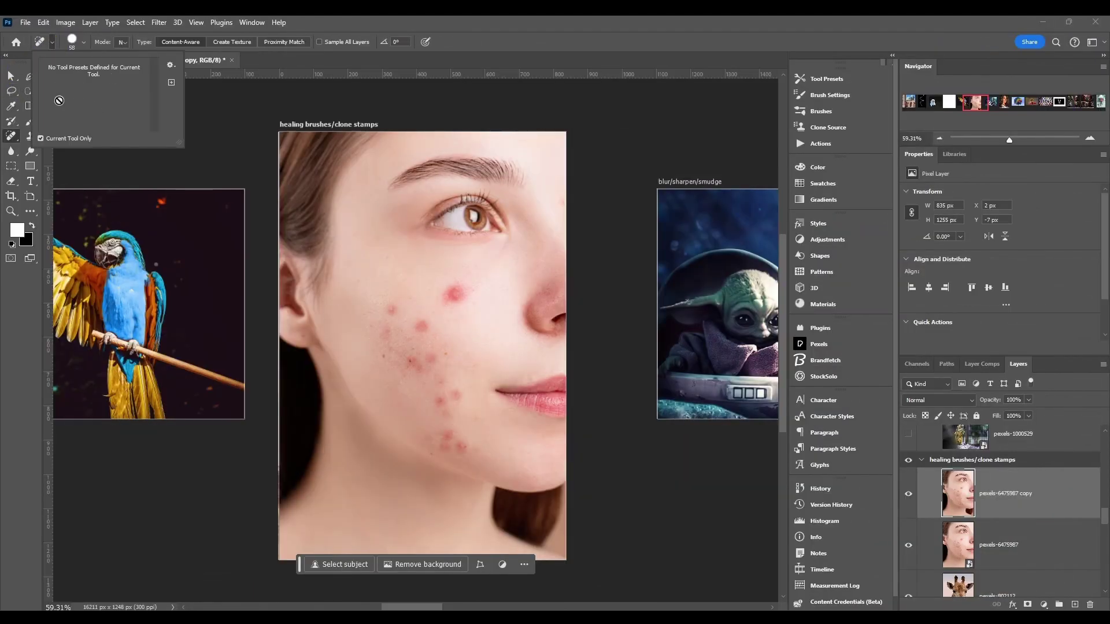
left_click(53, 45)
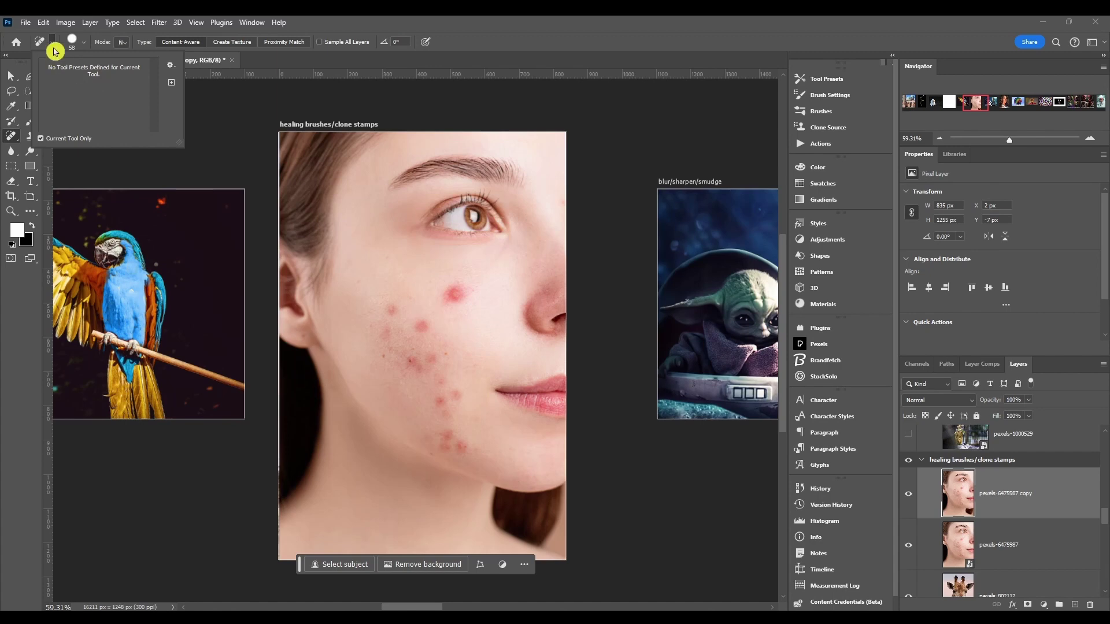
left_click(84, 45)
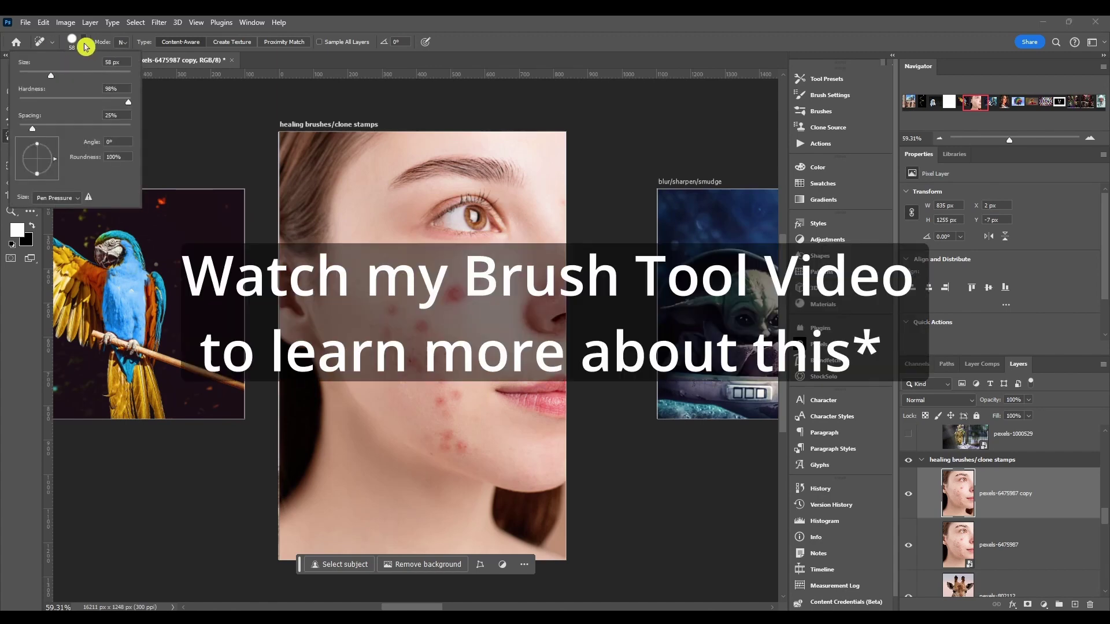
left_click(85, 45)
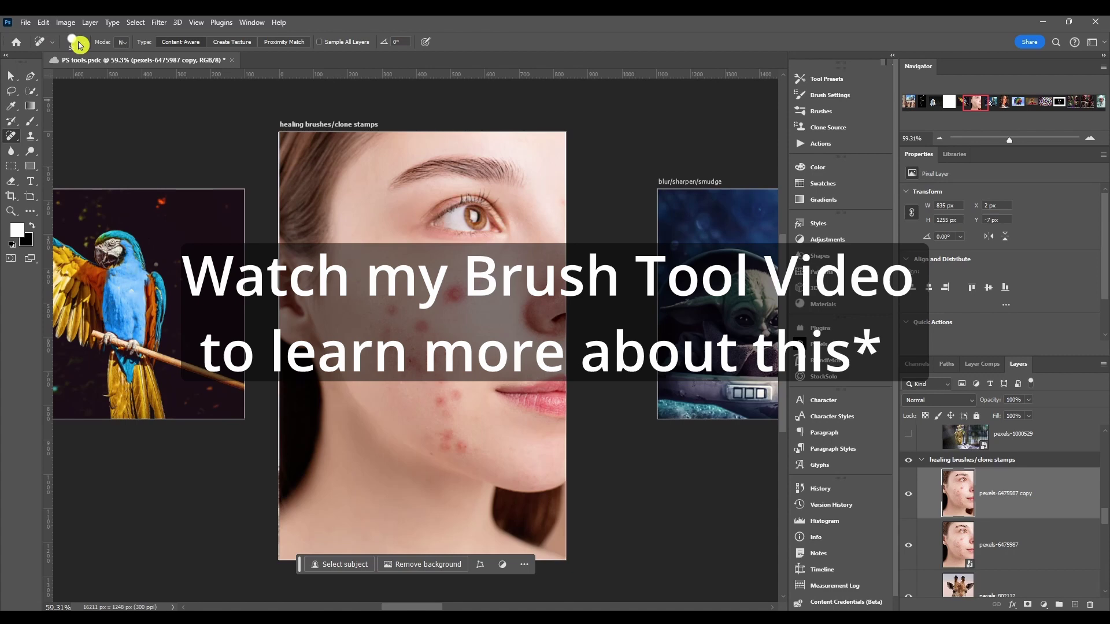
left_click(119, 44)
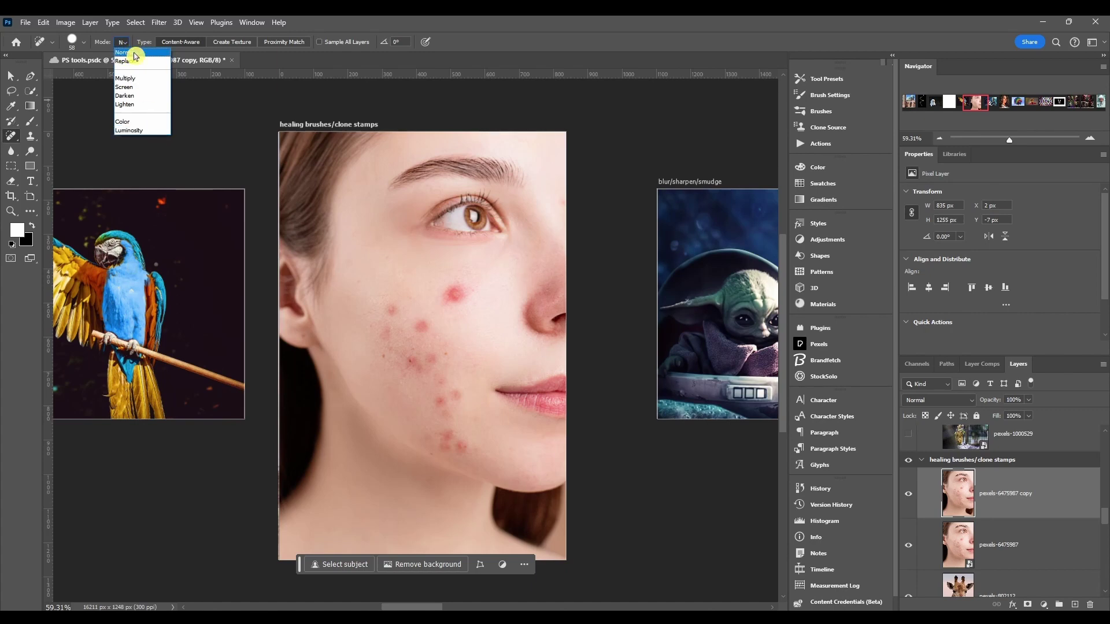
Step: Set the Spot Healing Brush blend mode to Screen
left_click(124, 52)
left_click(123, 42)
left_click(140, 88)
Step: Test Screen-mode healing on the cheek and the large red blemish, then undo the heal
left_click_drag(389, 331, 384, 315)
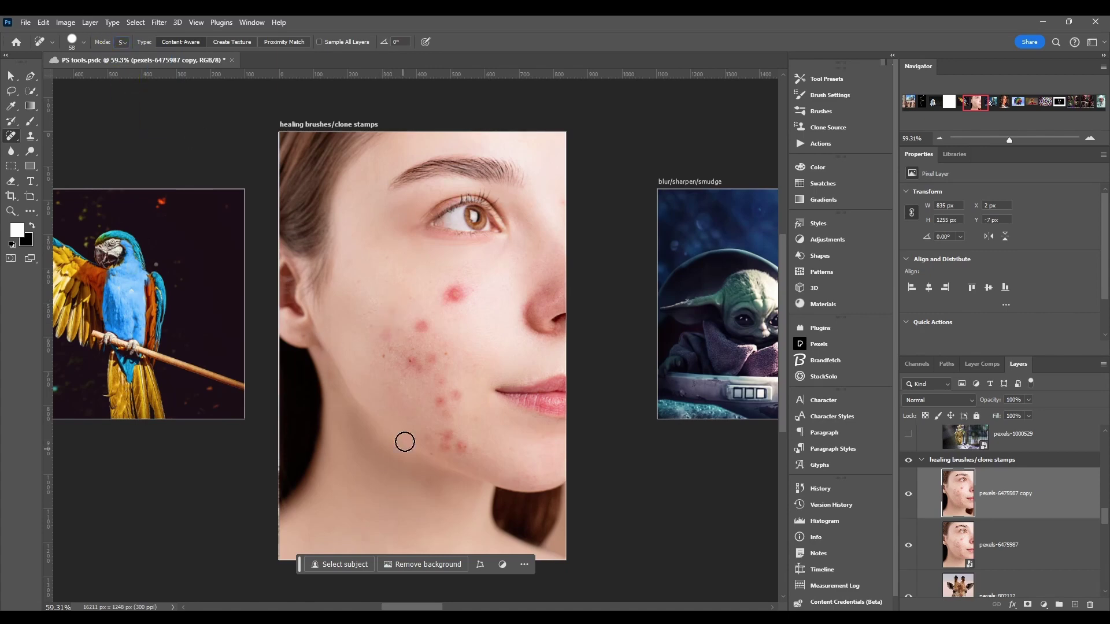
left_click_drag(461, 290, 448, 295)
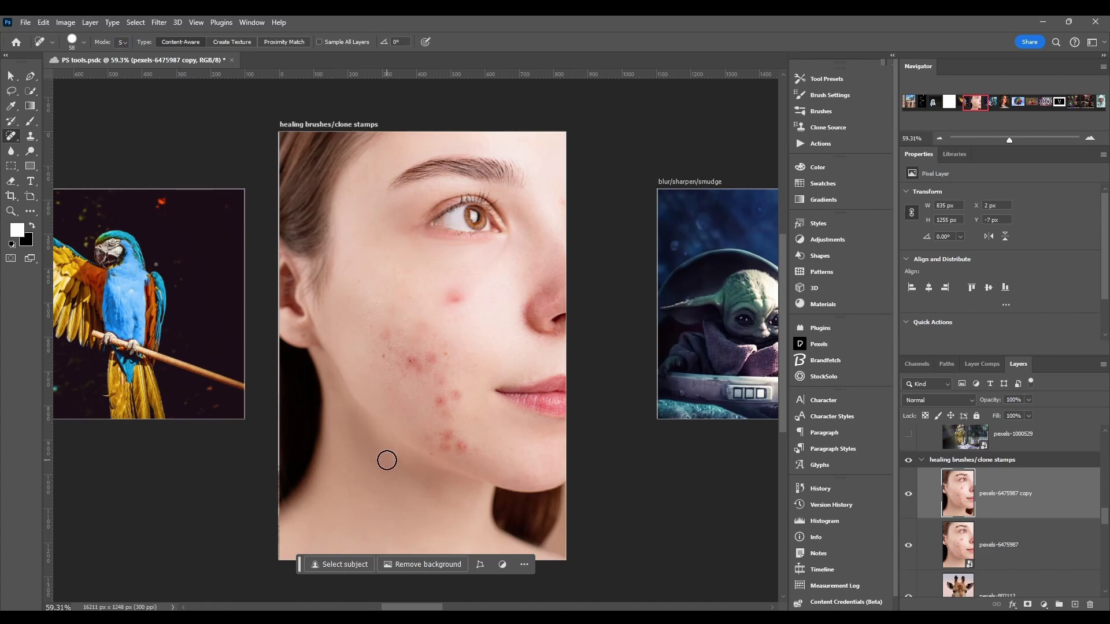
key("ctrl+z")
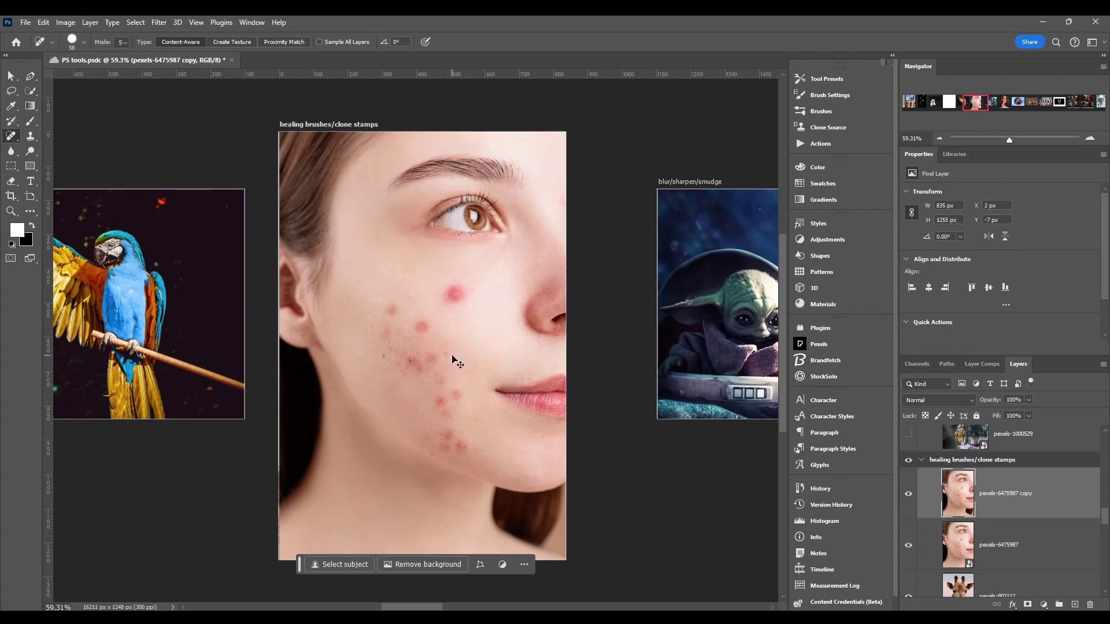
left_click(122, 42)
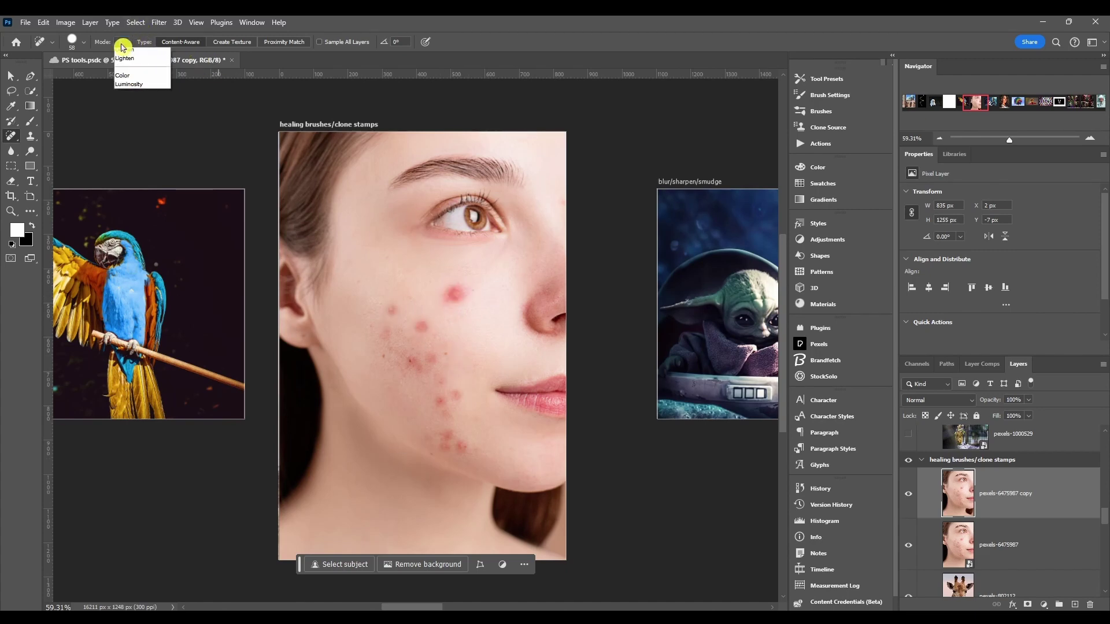
Step: Return the mode to Normal, heal the cheek pimples, undo the strokes, and select Proximity Match
left_click(125, 52)
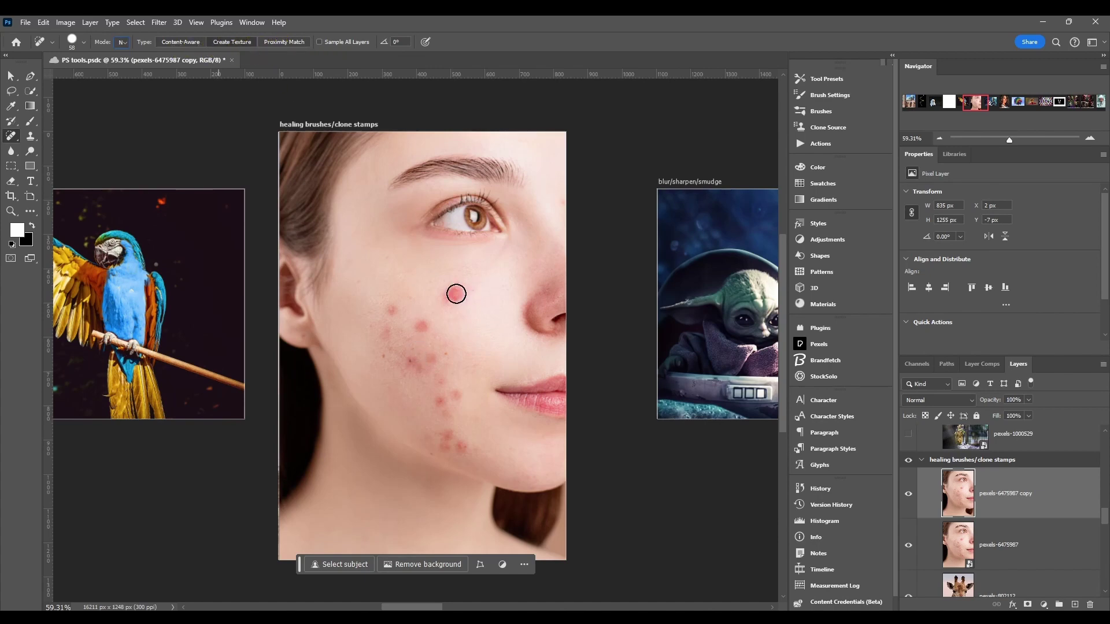
left_click_drag(456, 293, 445, 298)
mouse_move(423, 340)
left_mouse_down()
mouse_move(391, 322)
mouse_move(387, 346)
mouse_move(433, 358)
left_mouse_up()
left_click_drag(453, 307, 456, 296)
left_click_drag(438, 347, 450, 452)
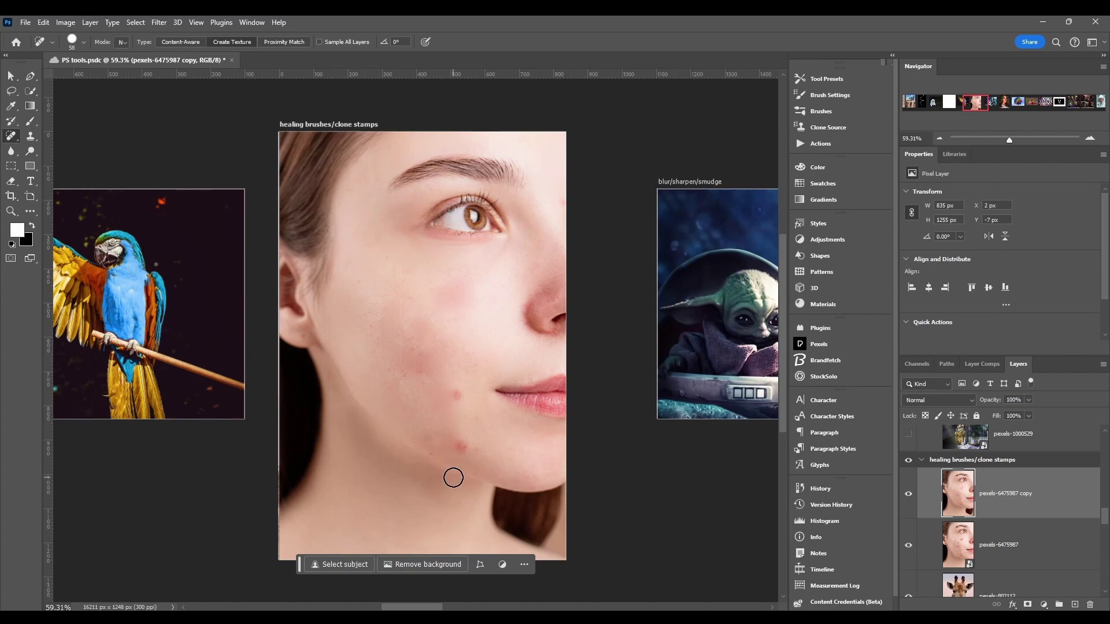
key("ctrl+z")
key("ctrl+z")
key("ctrl+z")
key("ctrl+z")
key("ctrl+z")
left_click(284, 45)
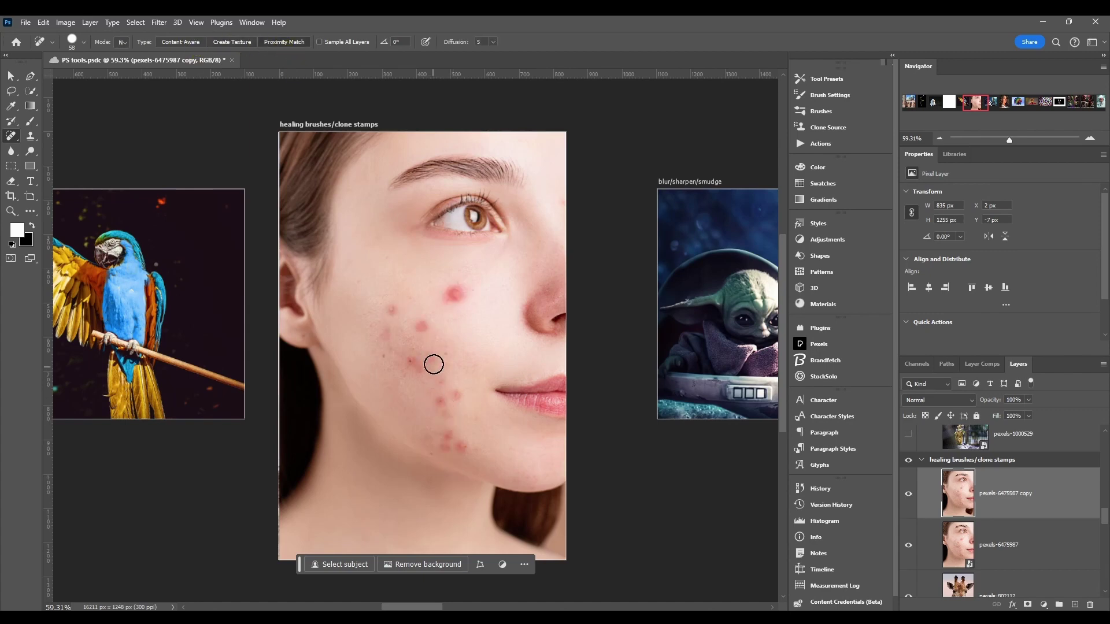
left_click_drag(459, 290, 436, 297)
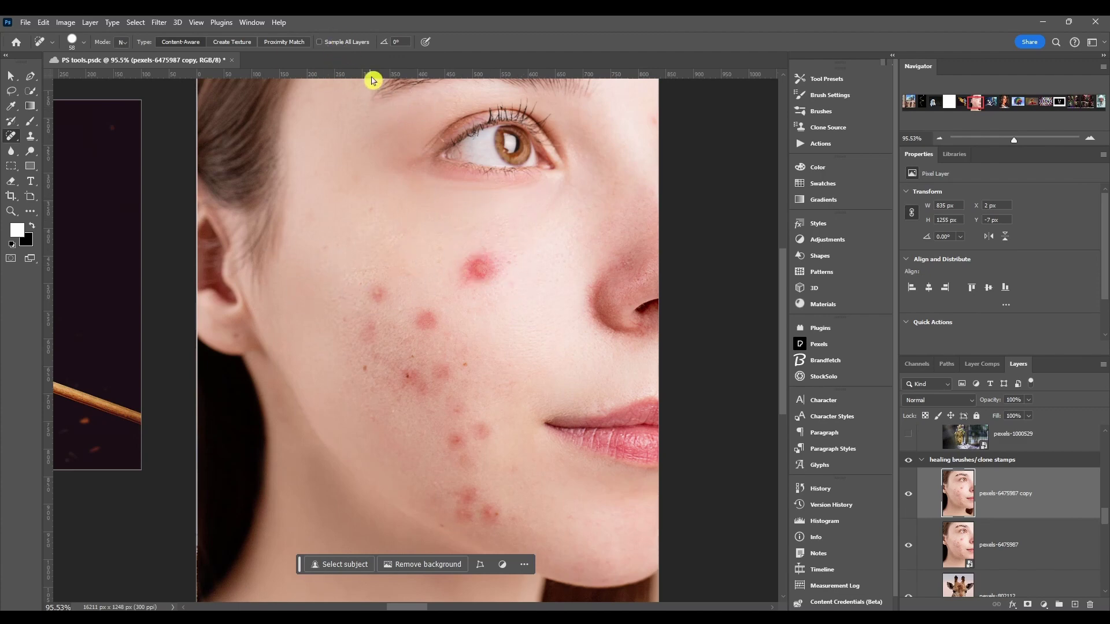
left_click(384, 39)
left_click(427, 45)
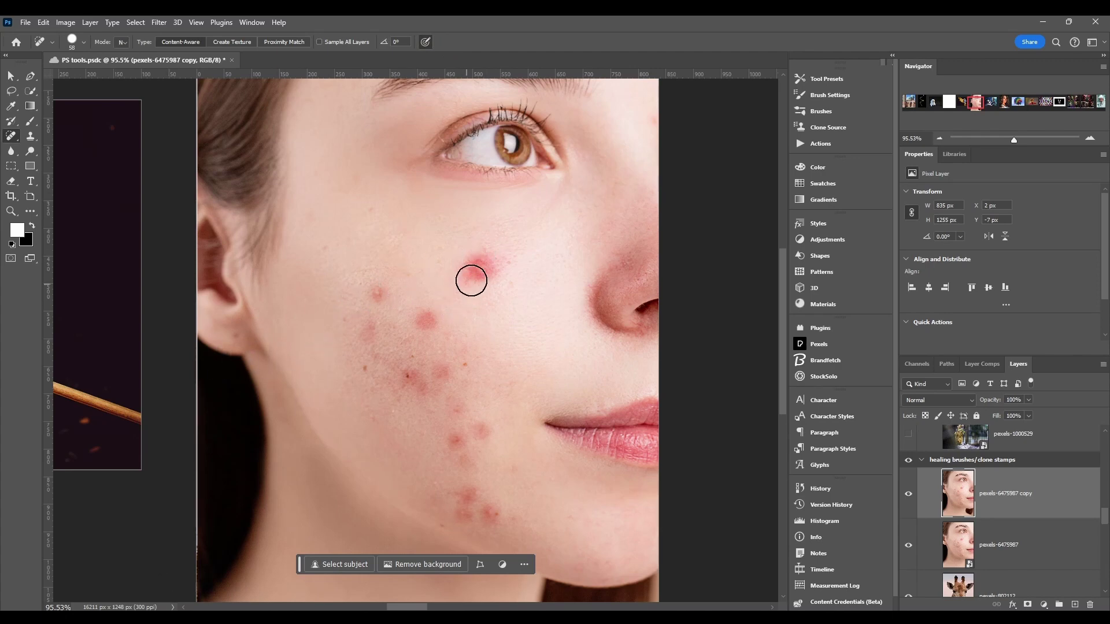
Step: Paint a long healing stroke over the pimple cluster running down the mid and lower cheek
mouse_move(493, 247)
left_mouse_down()
mouse_move(372, 386)
mouse_move(370, 419)
mouse_move(396, 466)
mouse_move(453, 498)
mouse_move(488, 491)
mouse_move(447, 425)
left_mouse_up()
left_click_drag(475, 318, 480, 314)
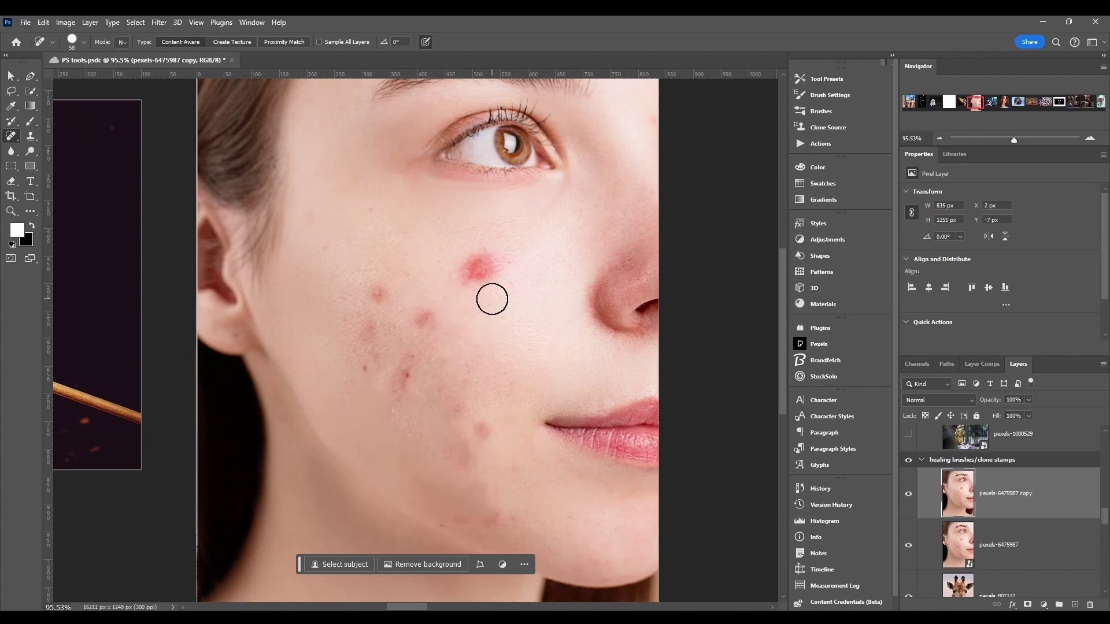